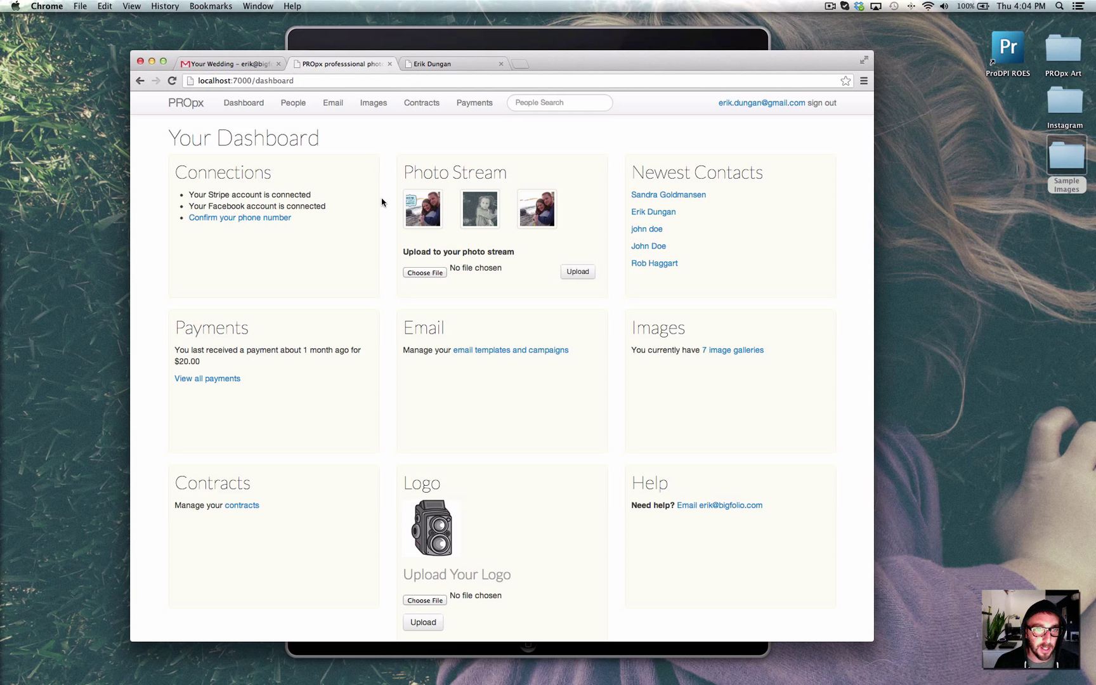
Scroll through the People contacts list, then bring up the Email templates and campaigns page.
left_click_drag(382, 202, 380, 225)
left_click(338, 228)
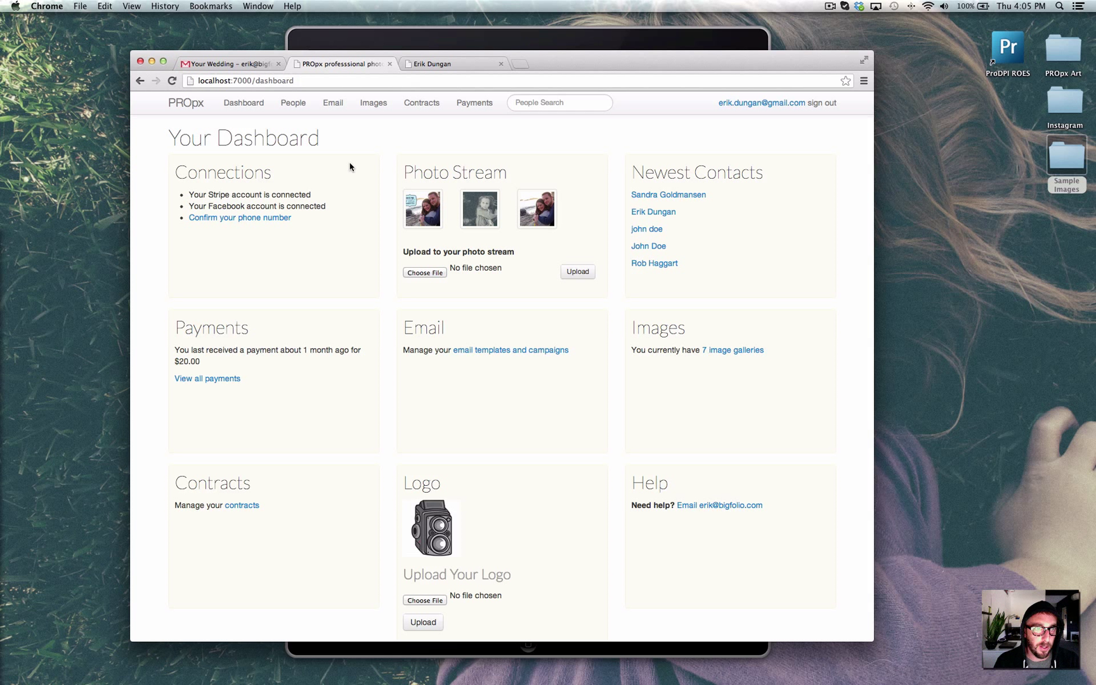
left_click(290, 105)
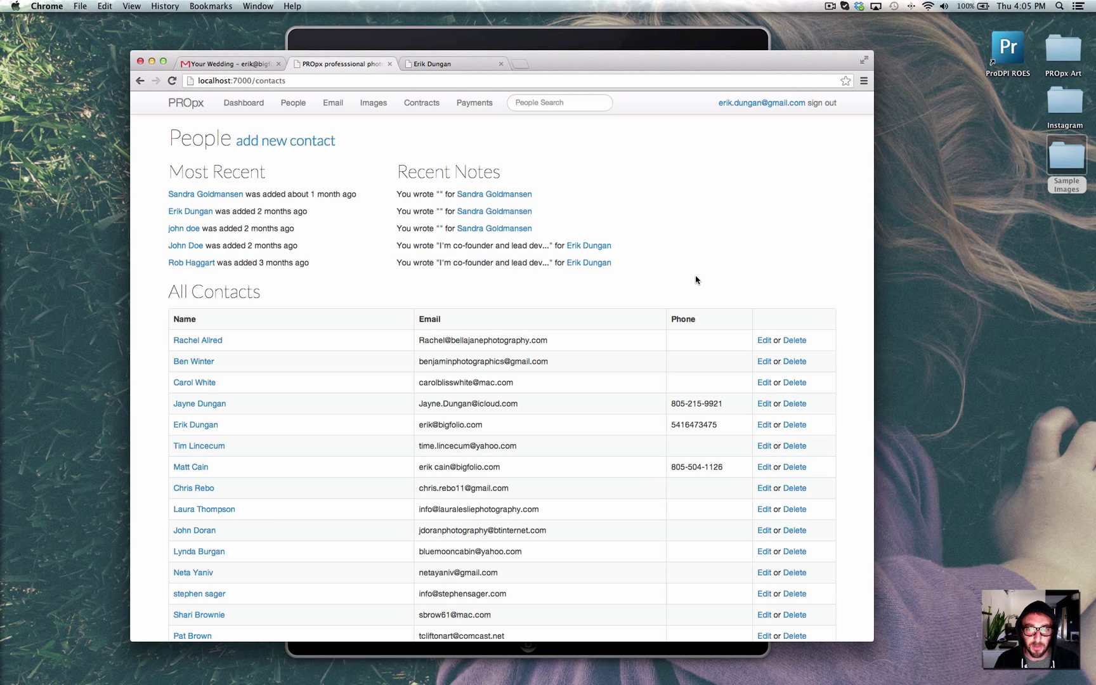
scroll(388, 369, "down", 10)
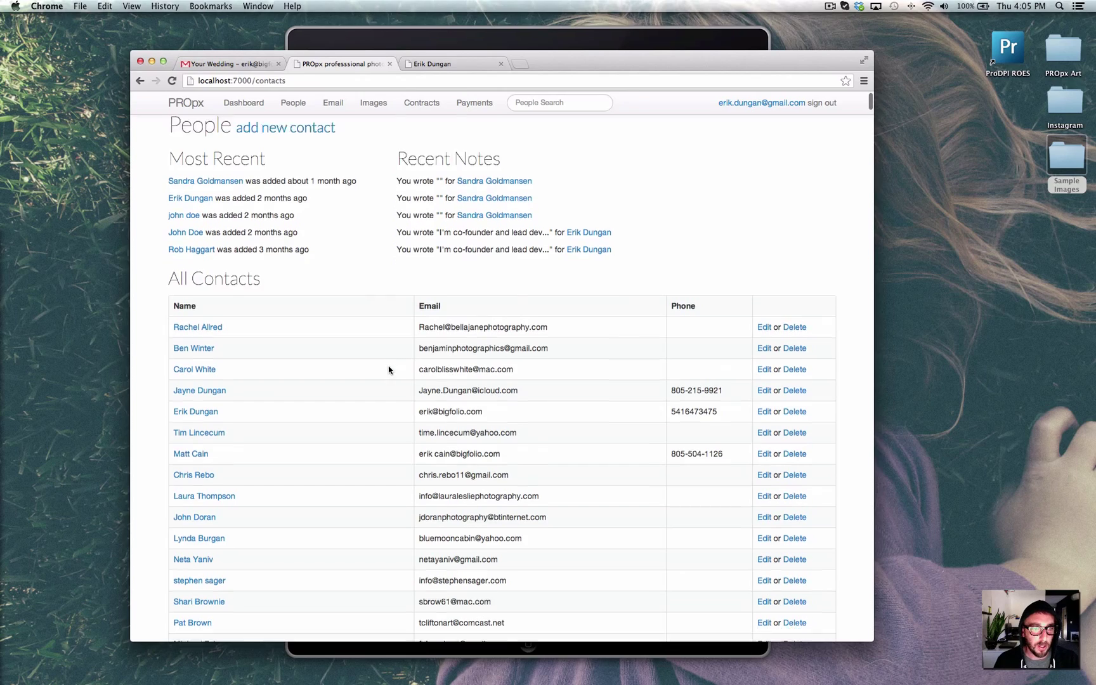
scroll(389, 370, "down", 15)
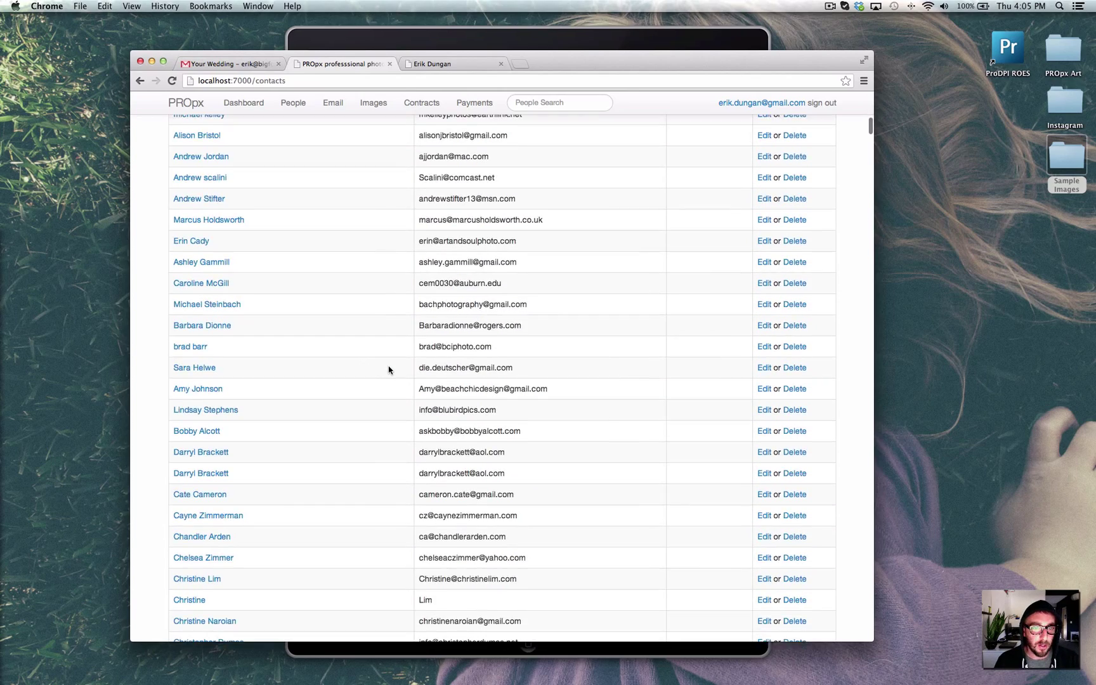
scroll(389, 370, "up", 20)
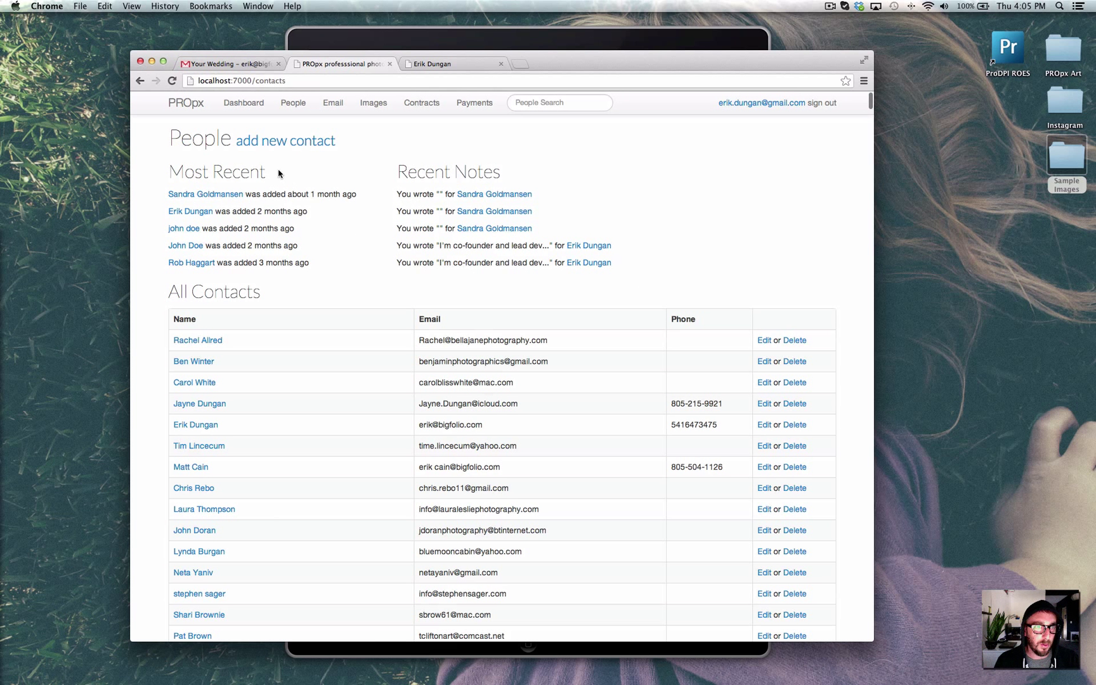
left_click(337, 103)
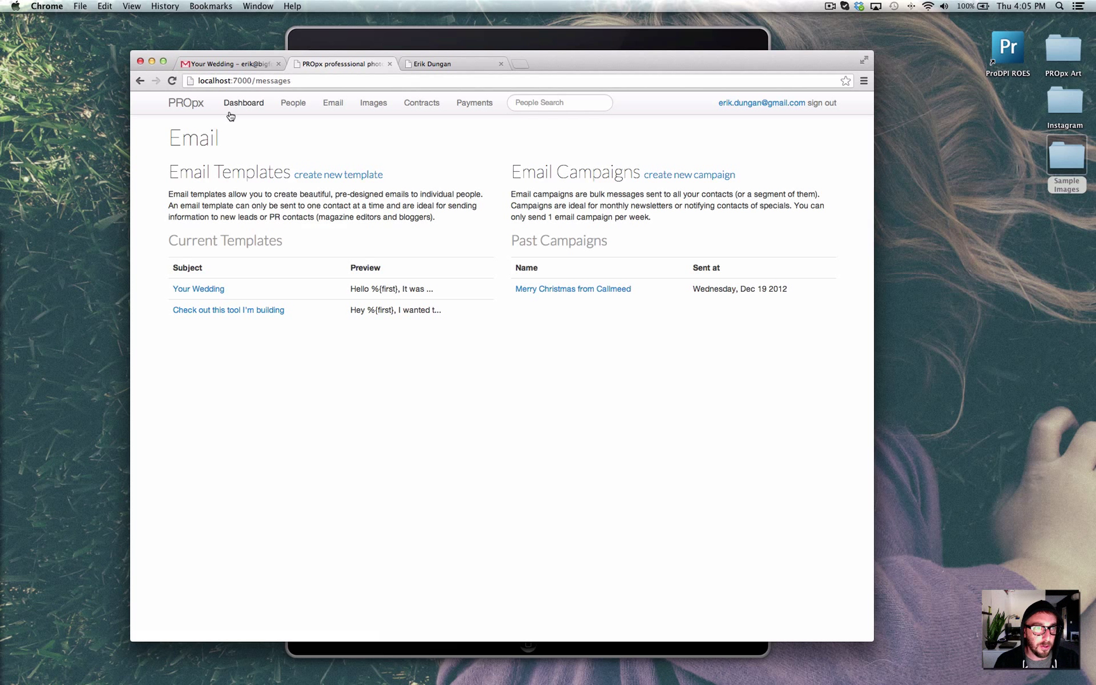
Read the delivered Your Wedding email in Gmail top to bottom, then return to the PROpx tab.
left_click(222, 64)
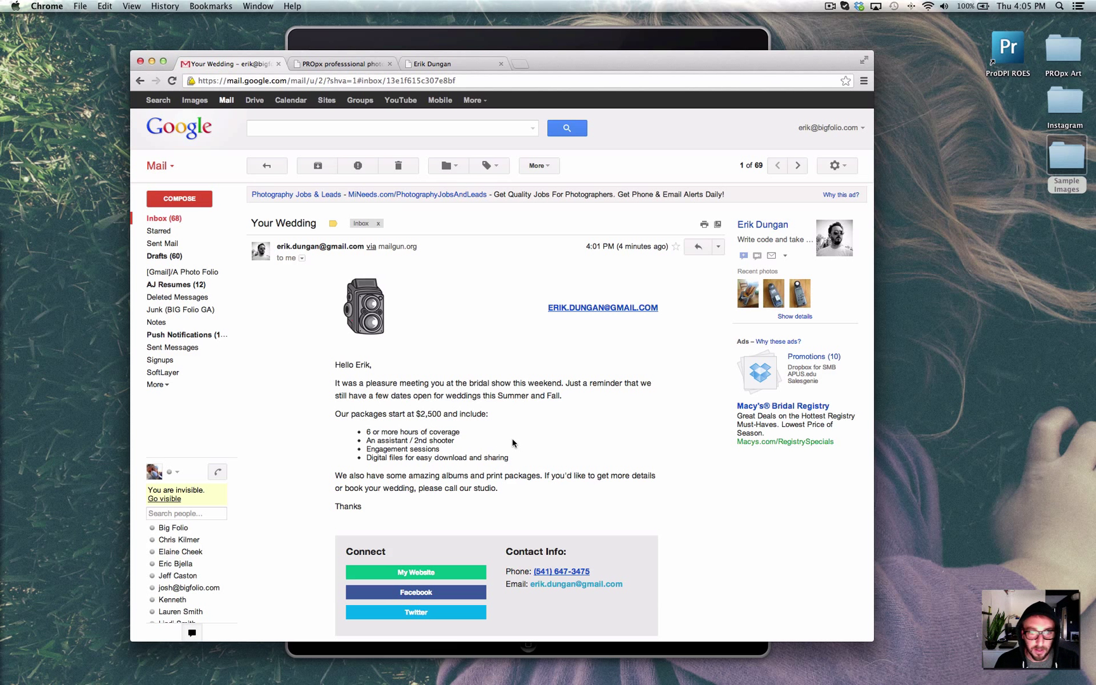
scroll(462, 449, "down", 1)
scroll(462, 450, "down", 2)
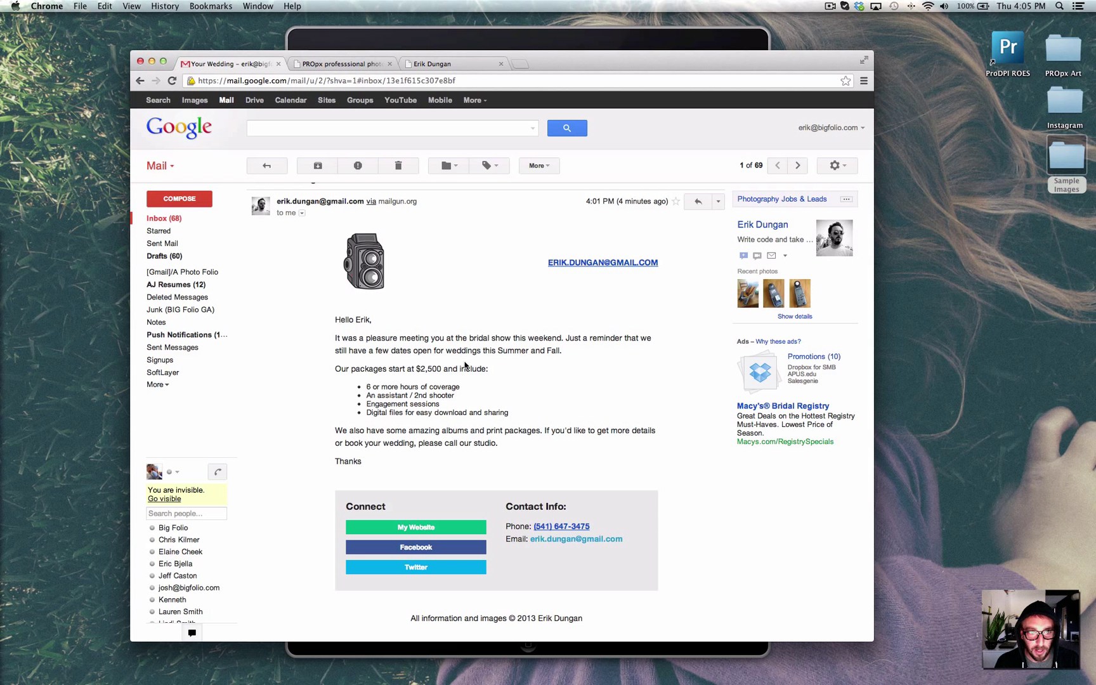
scroll(517, 467, "down", 4)
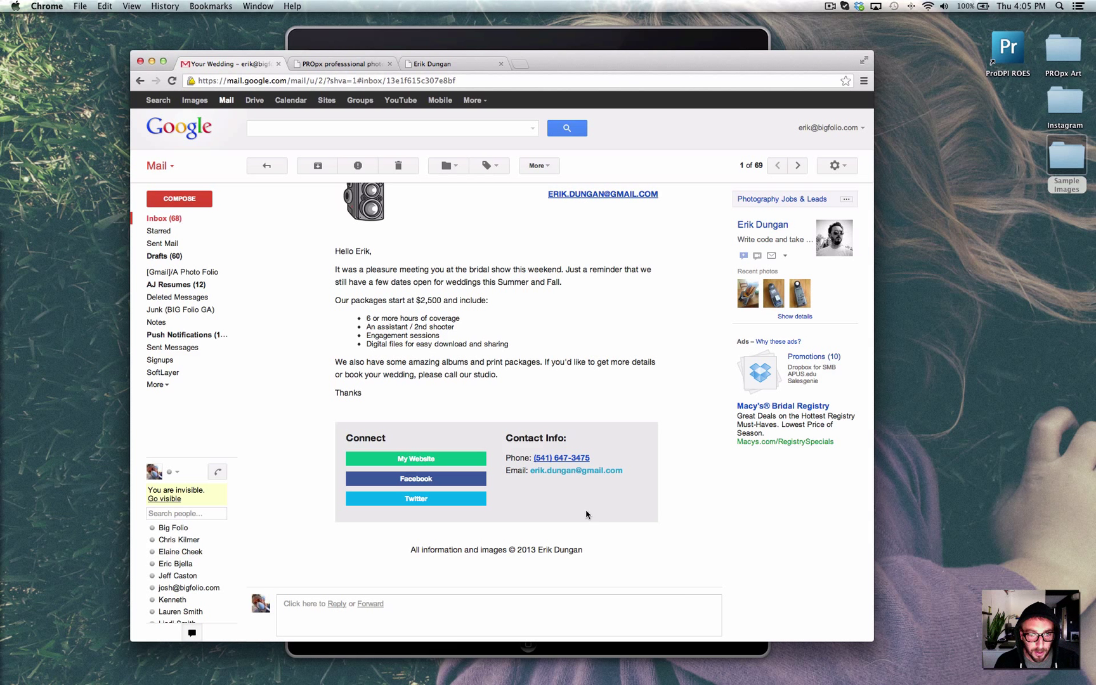
scroll(545, 370, "up", 1)
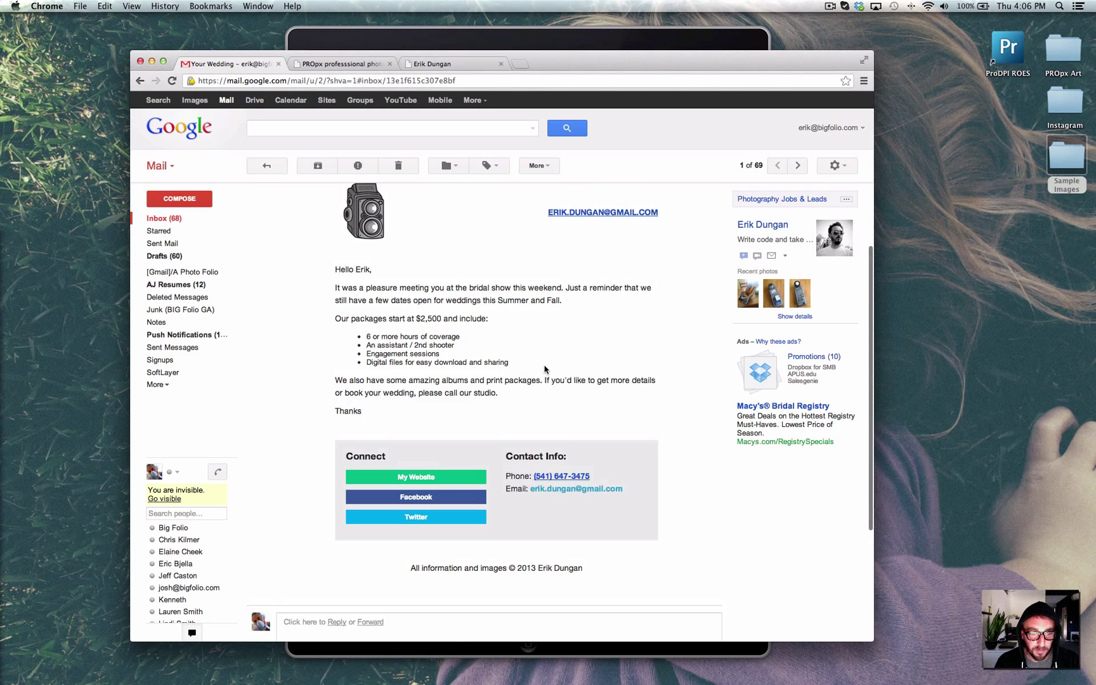
scroll(545, 370, "up", 3)
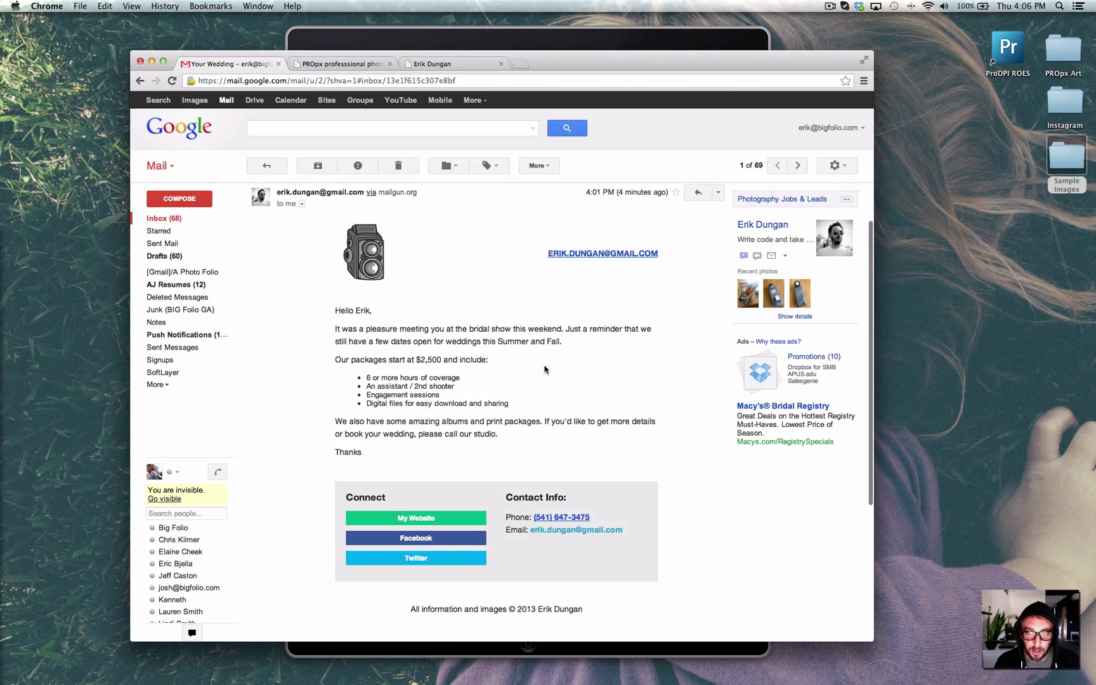
scroll(545, 370, "up", 3)
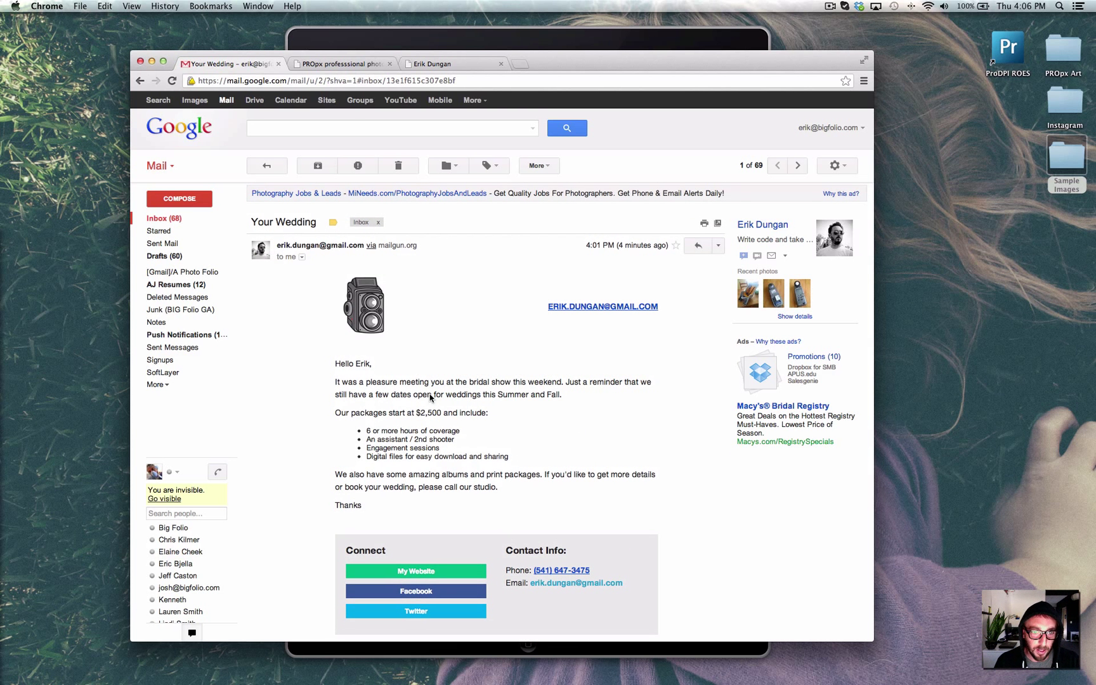
left_click(336, 64)
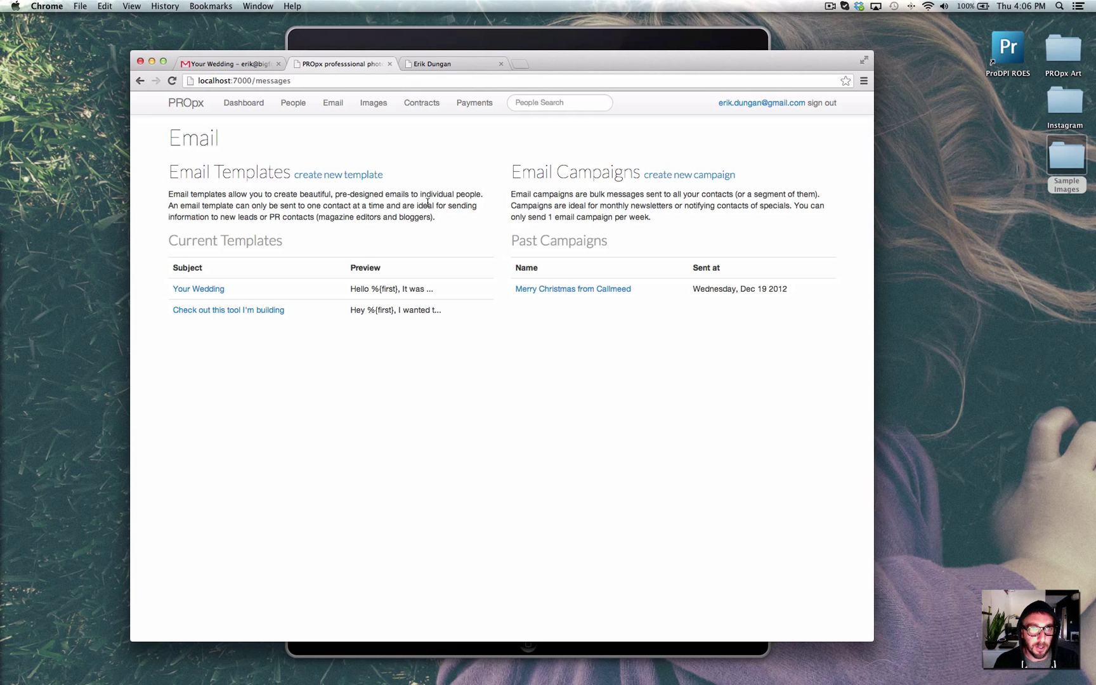
From Images, load the second collection's public gallery via its Public URL link.
left_click(375, 107)
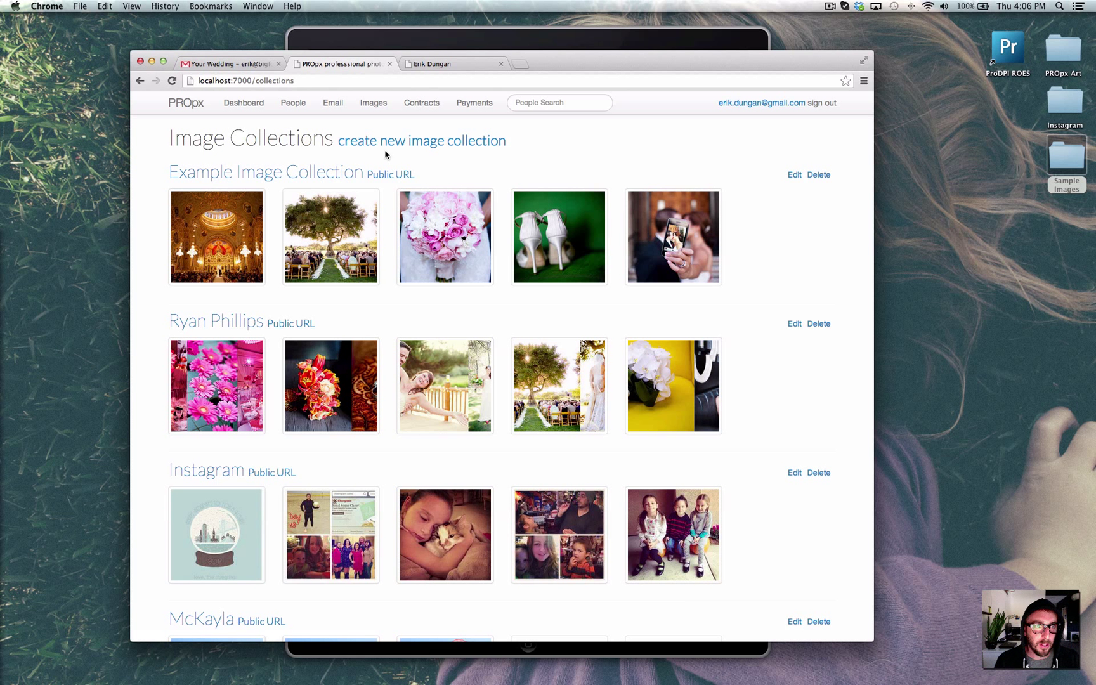
left_click(287, 324)
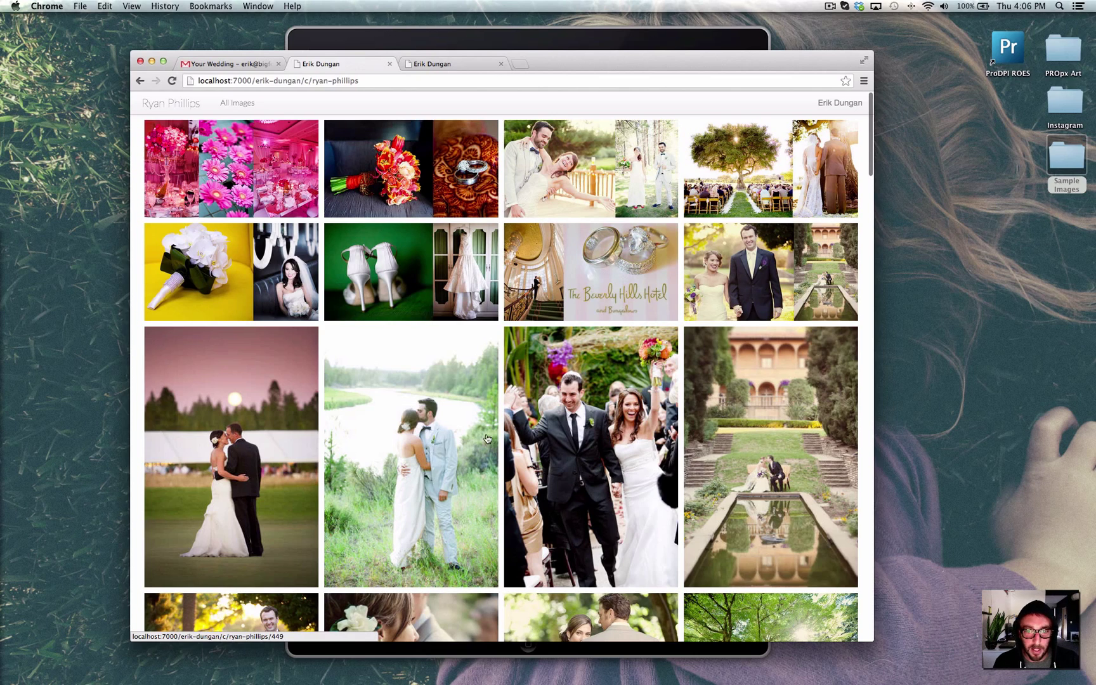
scroll(577, 395, "down", 1)
scroll(577, 395, "down", 20)
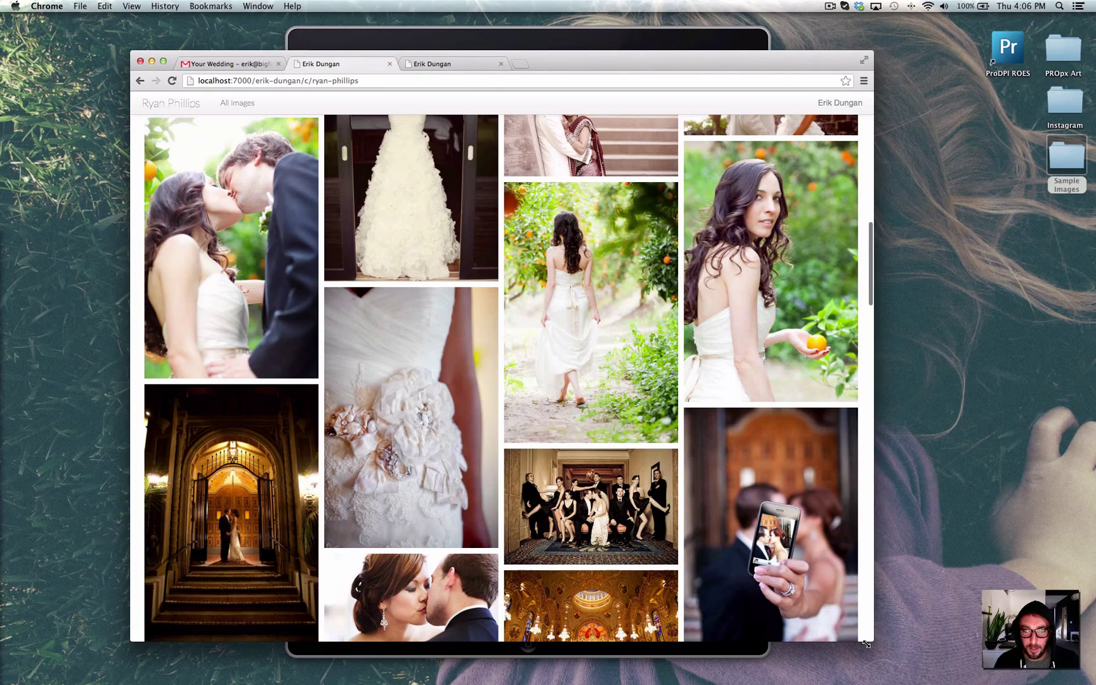
left_click_drag(871, 639, 873, 667)
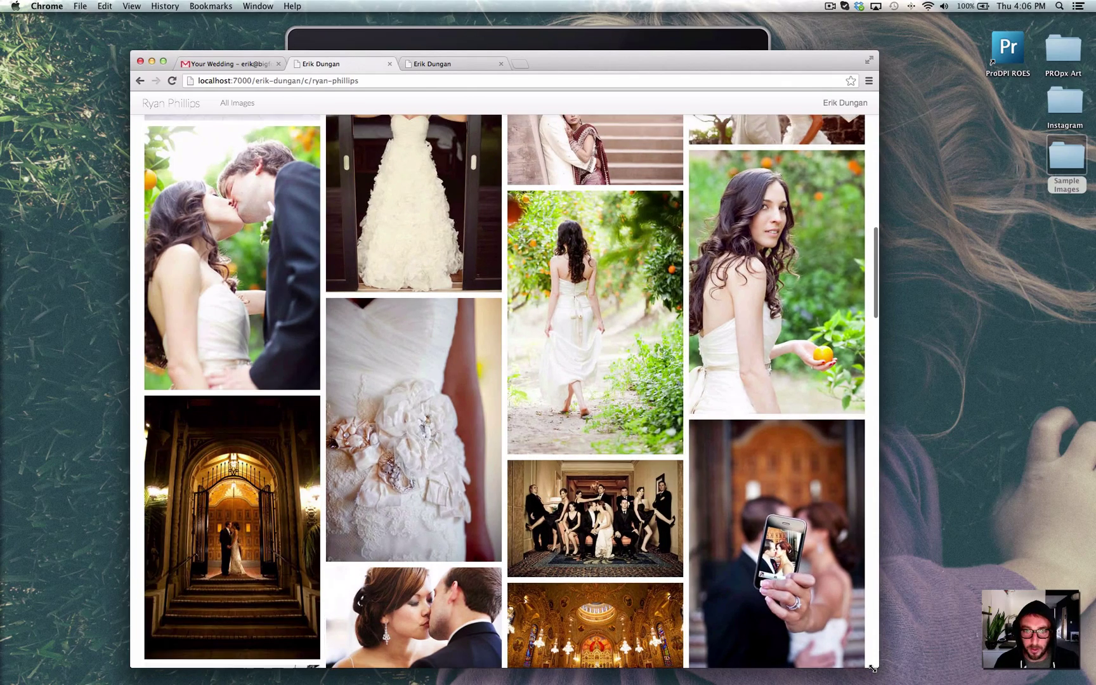
scroll(497, 283, "up", 10)
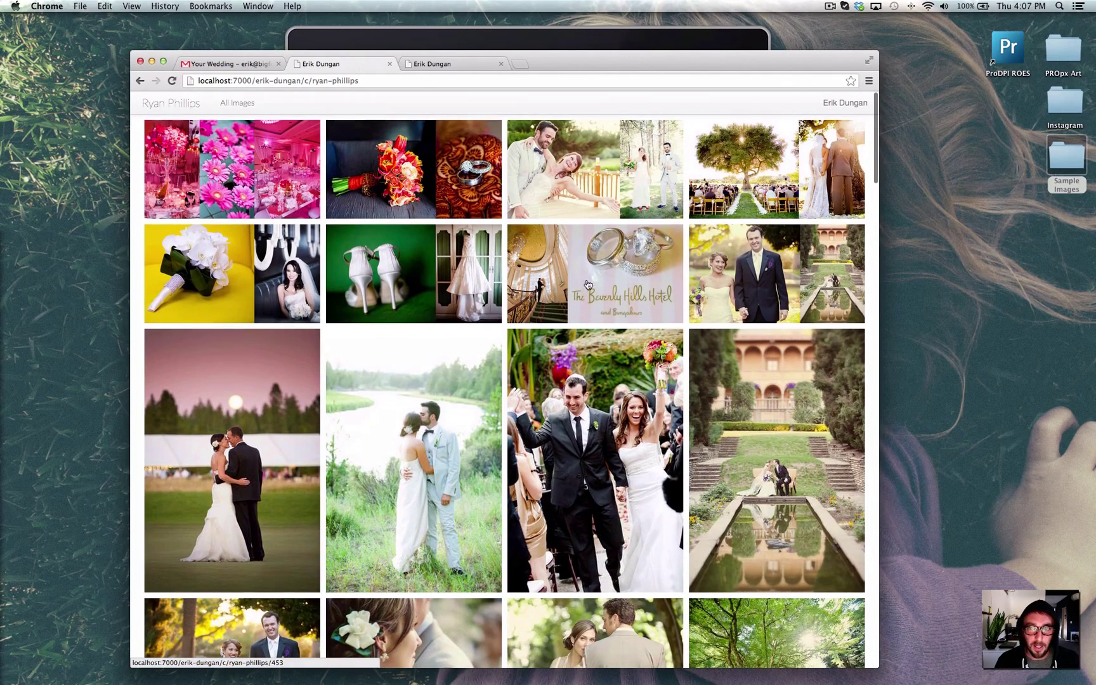
left_click(605, 467)
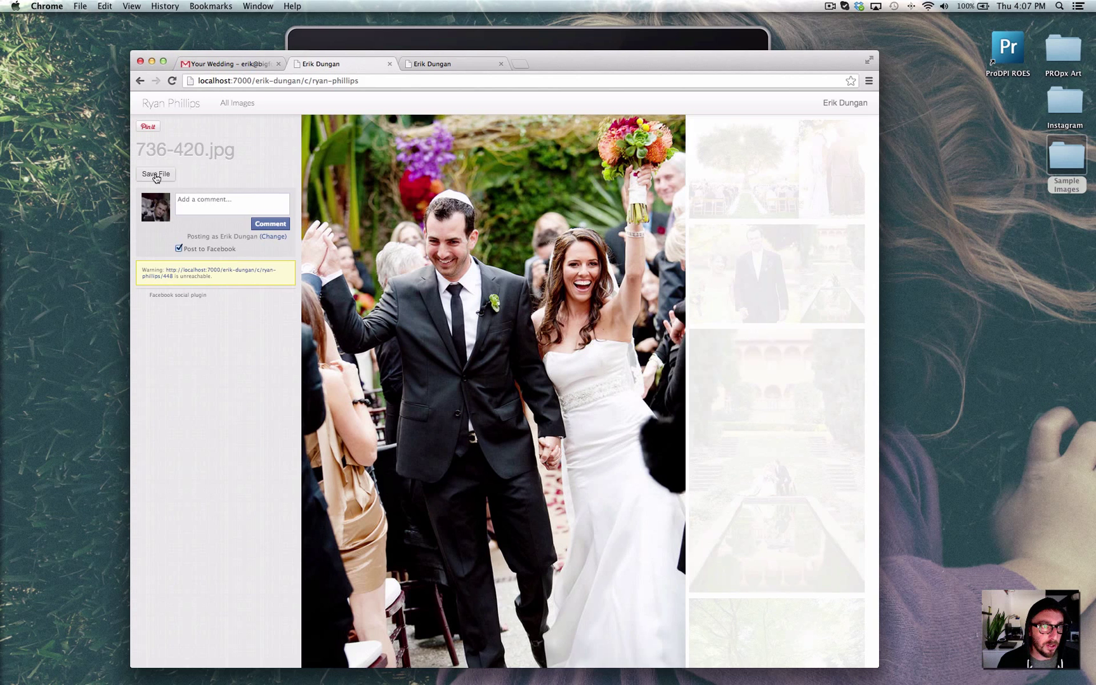
Preview the photo's save-to-service dialog, cancel it, and go back to Image Collections.
left_click(155, 175)
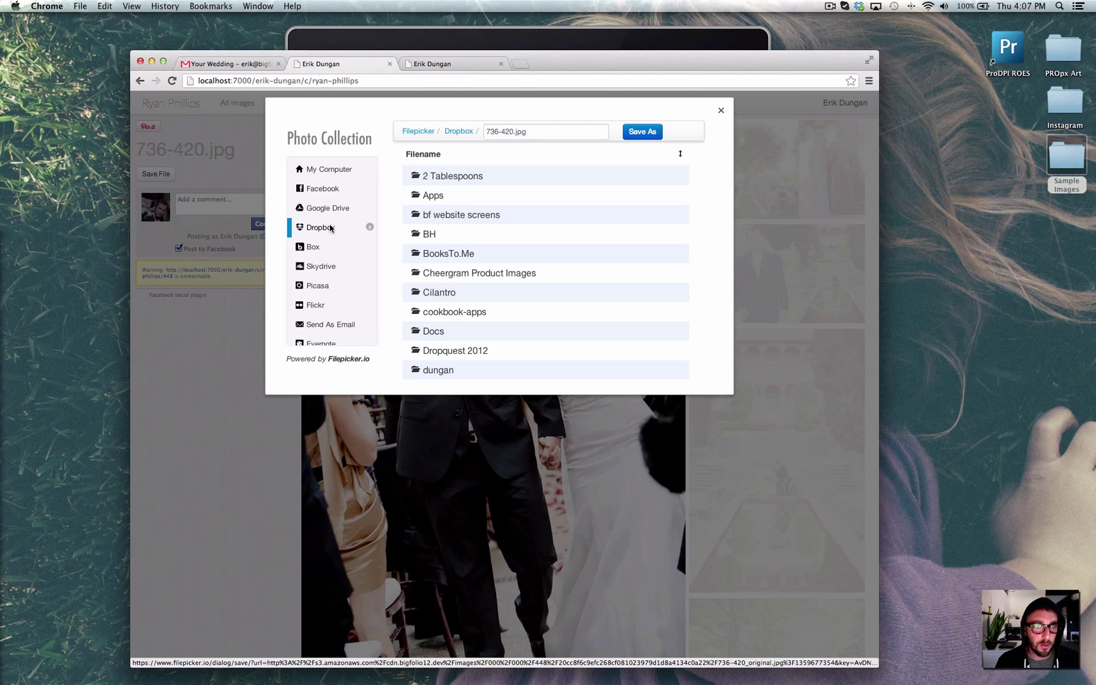
scroll(328, 317, "down", 3)
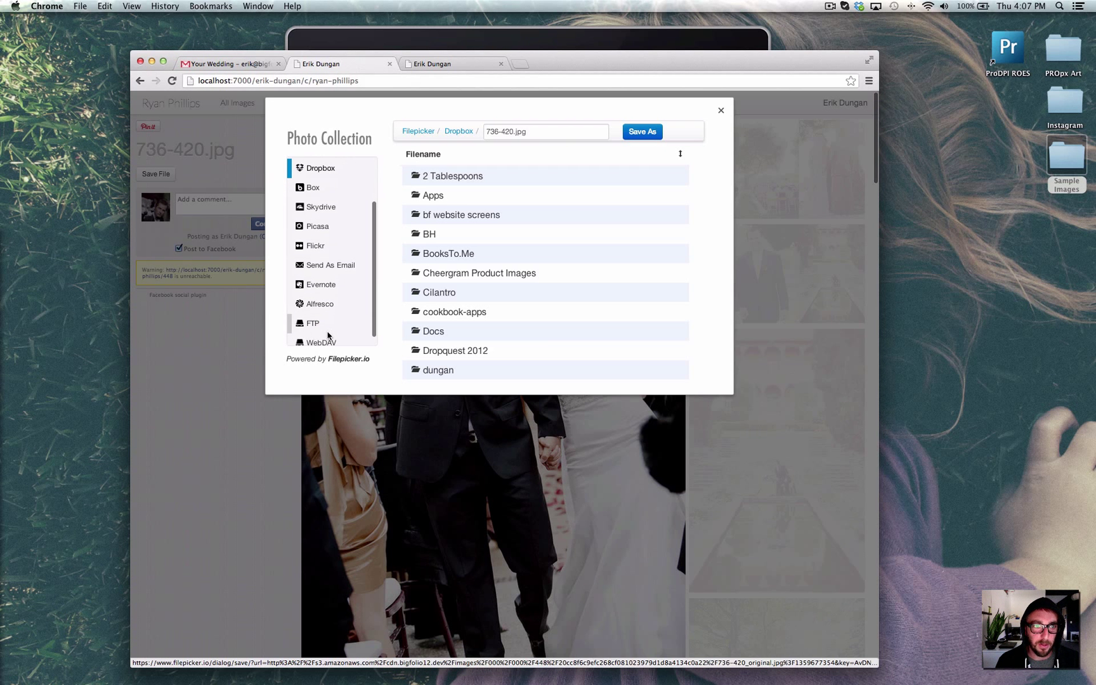
left_click(721, 111)
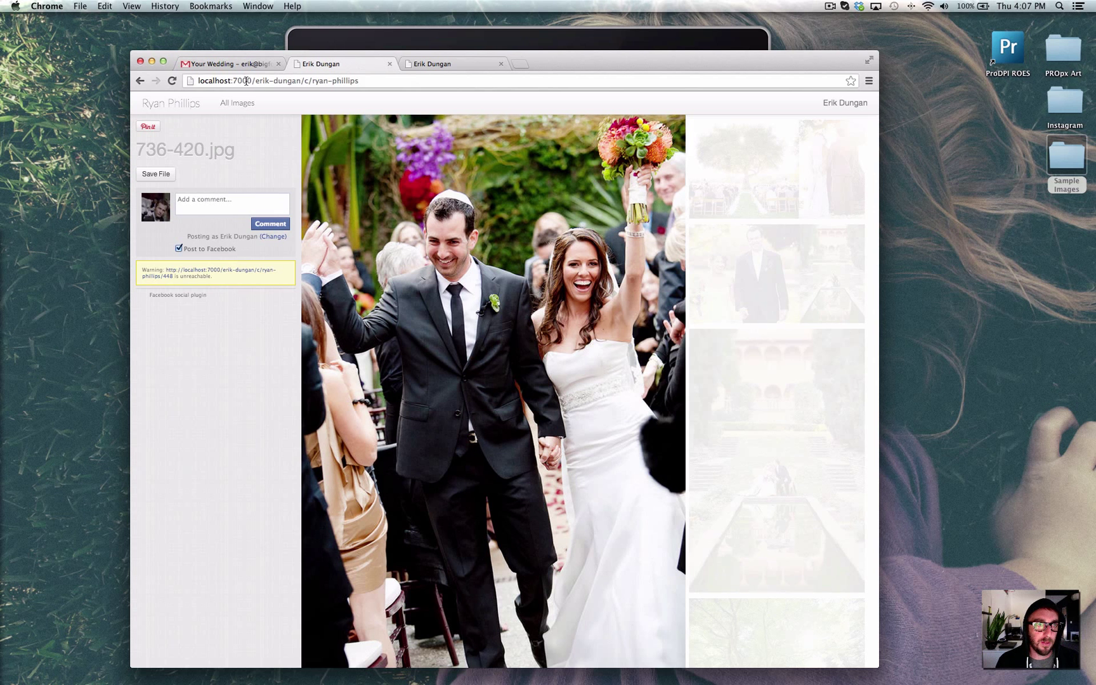
left_click(140, 81)
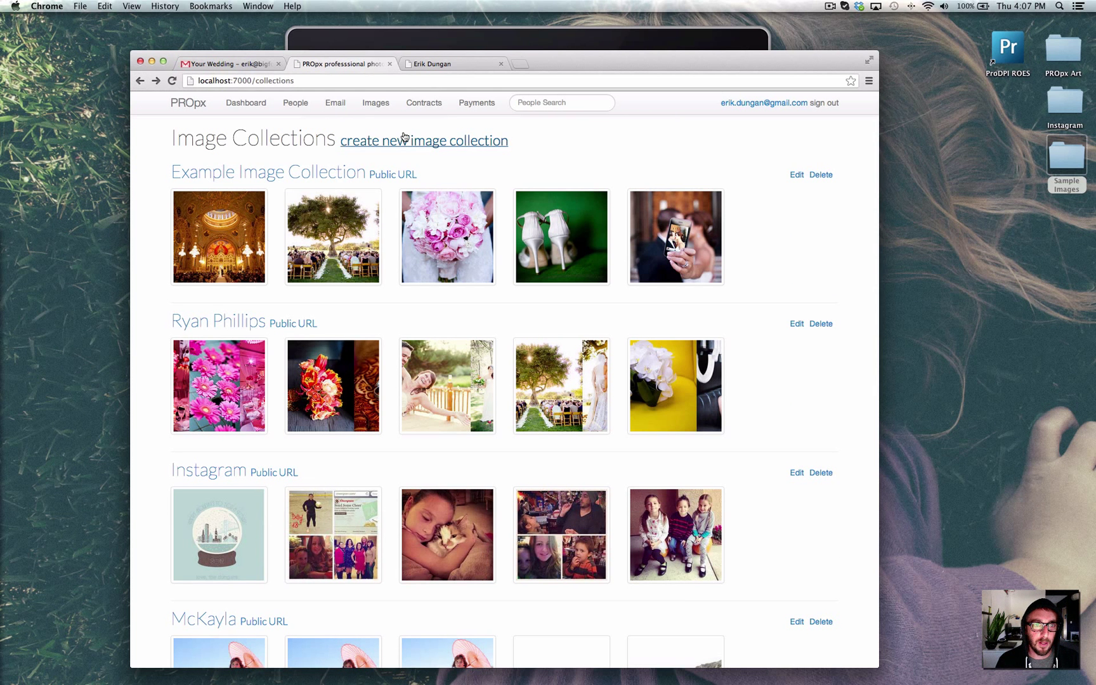
Preview the blank new image collection form, go back, then switch to the iPad simulator.
left_click(406, 139)
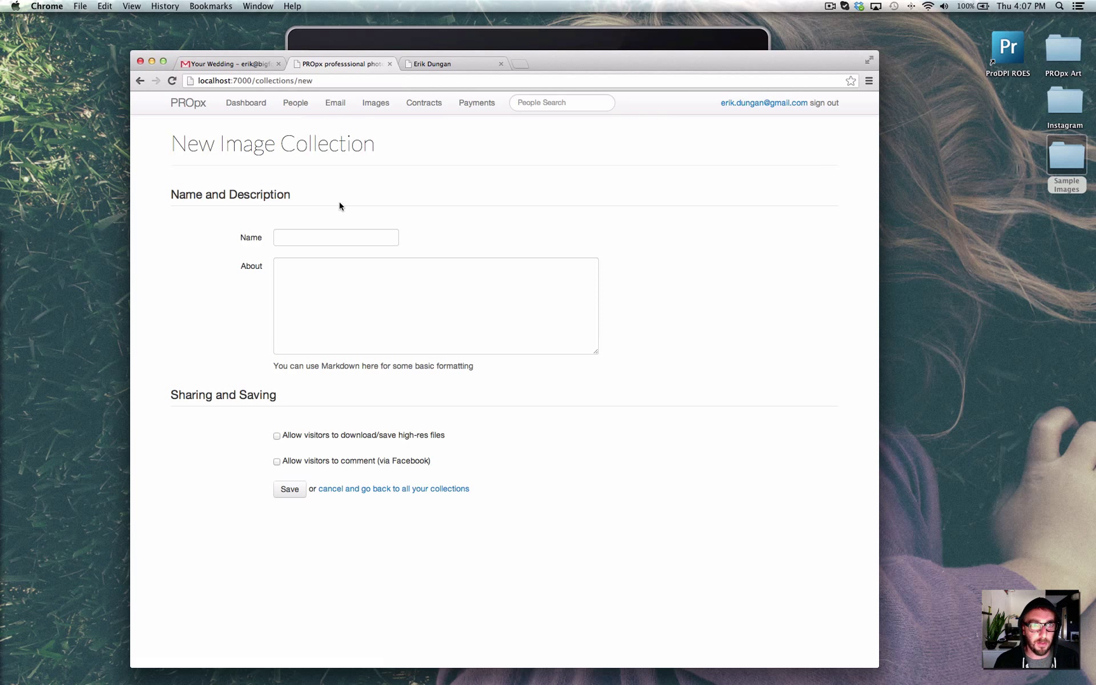
scroll(339, 206, "left", 5)
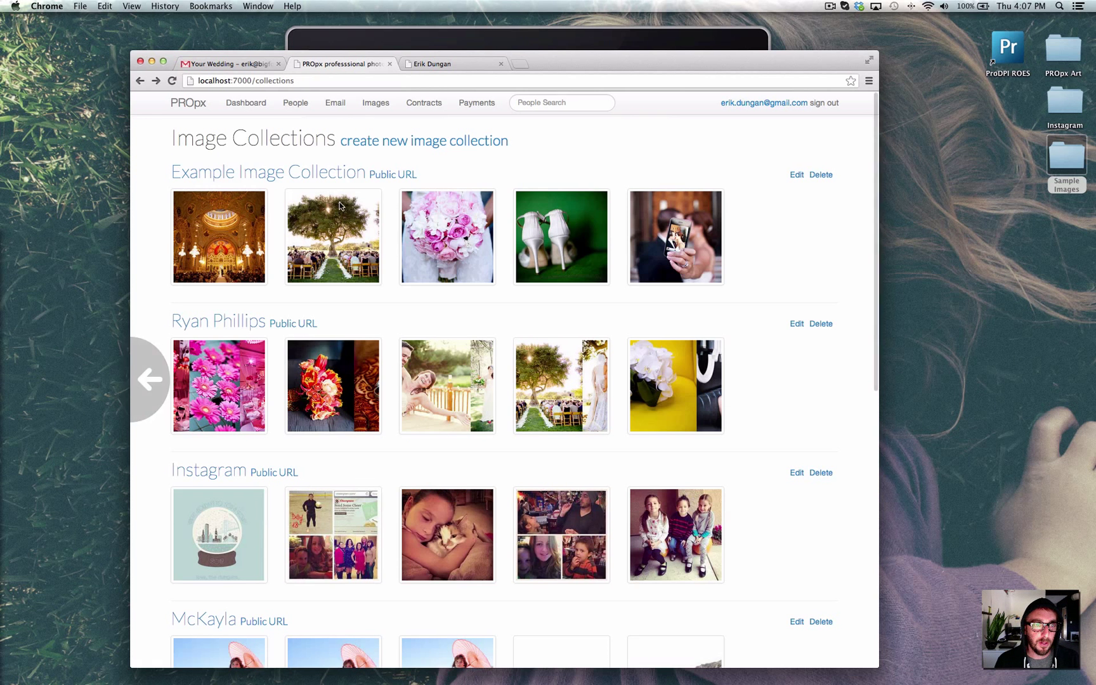
left_click(614, 40)
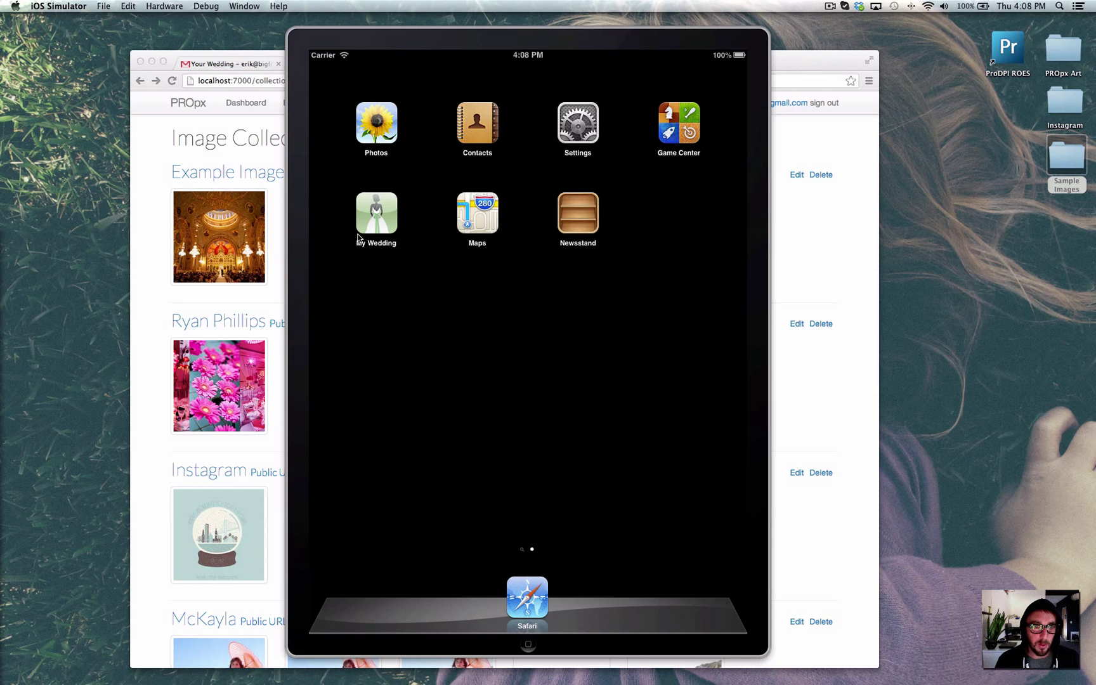
Open My Wedding's REVIEW01 App Store Review Gallery, rotate to landscape, and scroll to the last photos.
left_click(375, 218)
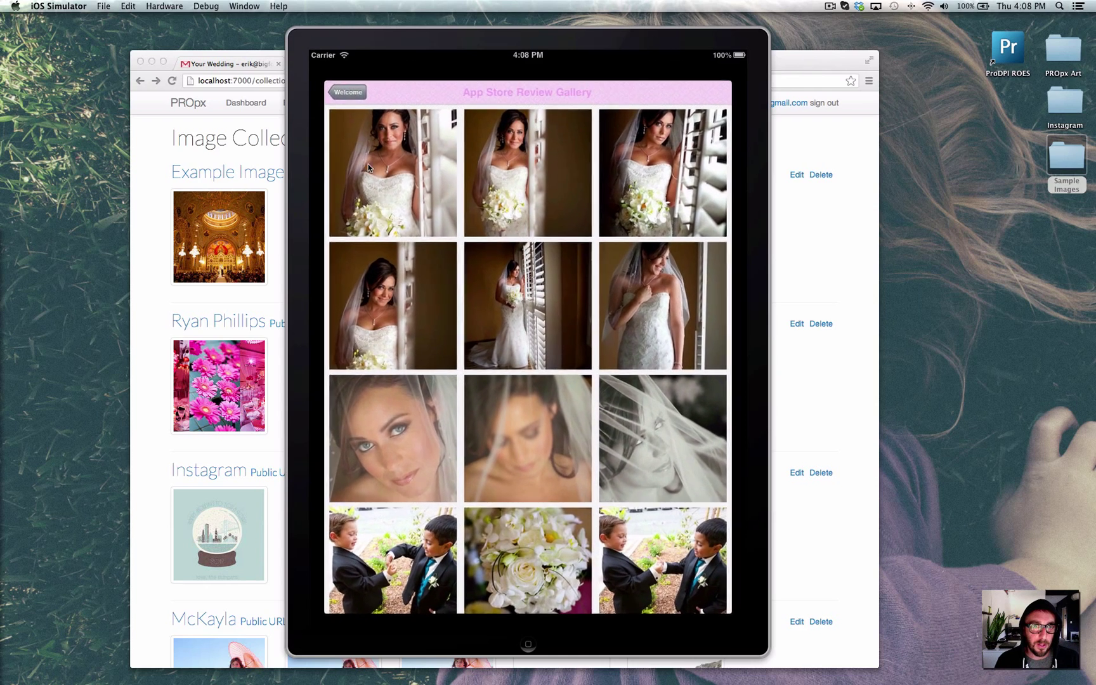
left_click(336, 74)
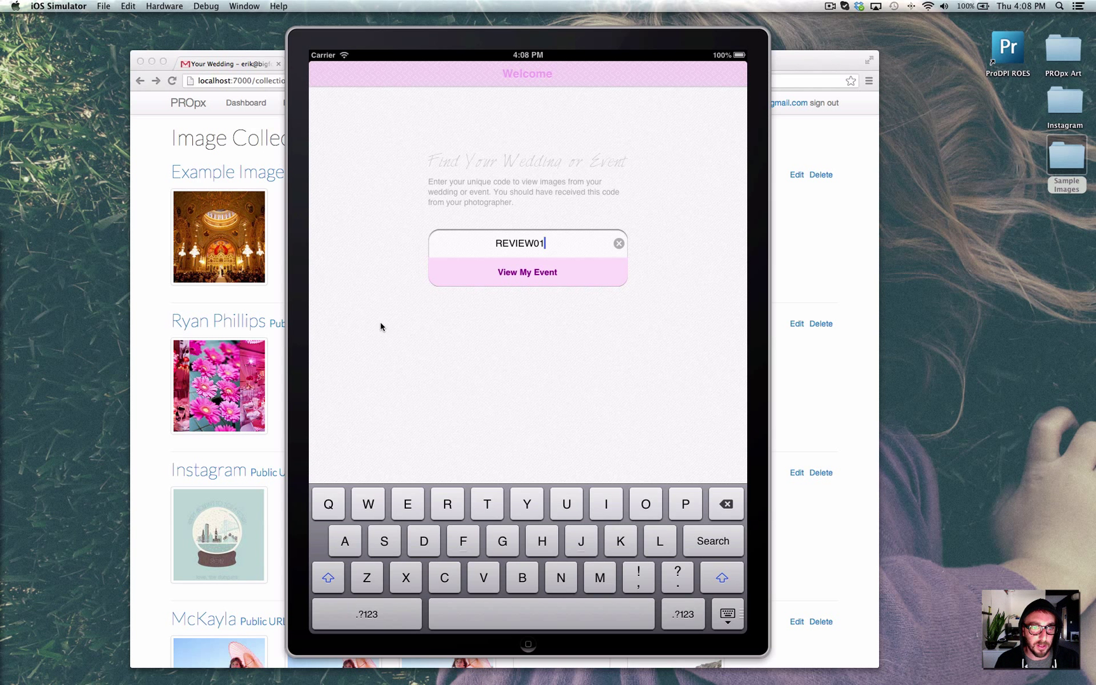
left_click(480, 283)
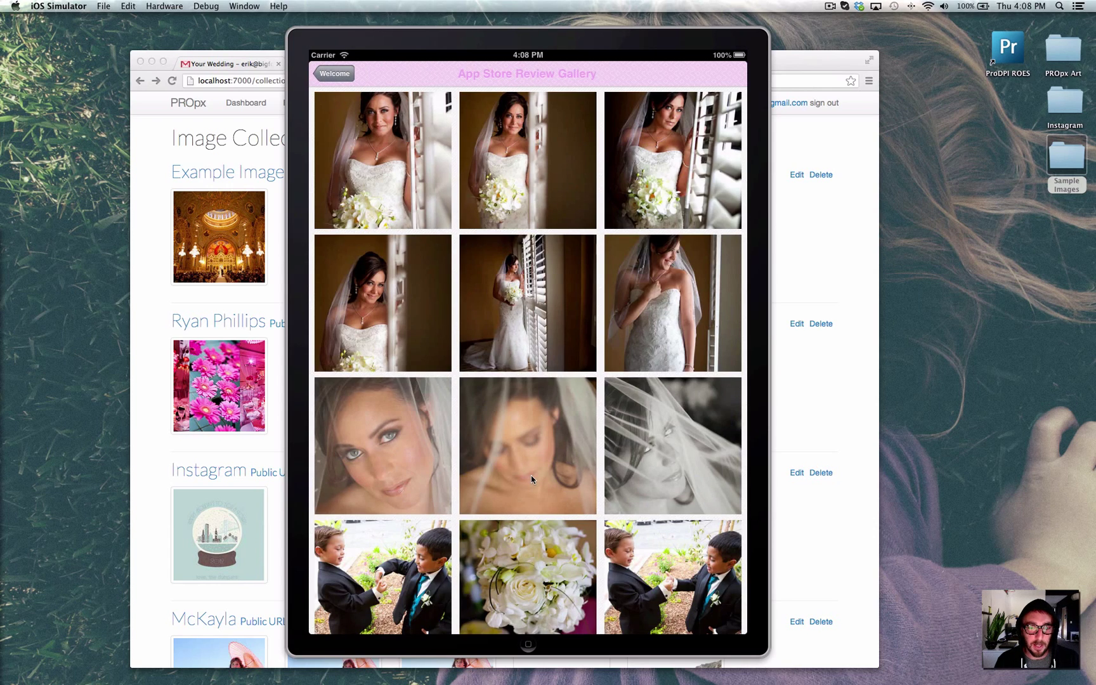
left_click_drag(533, 521, 531, 267)
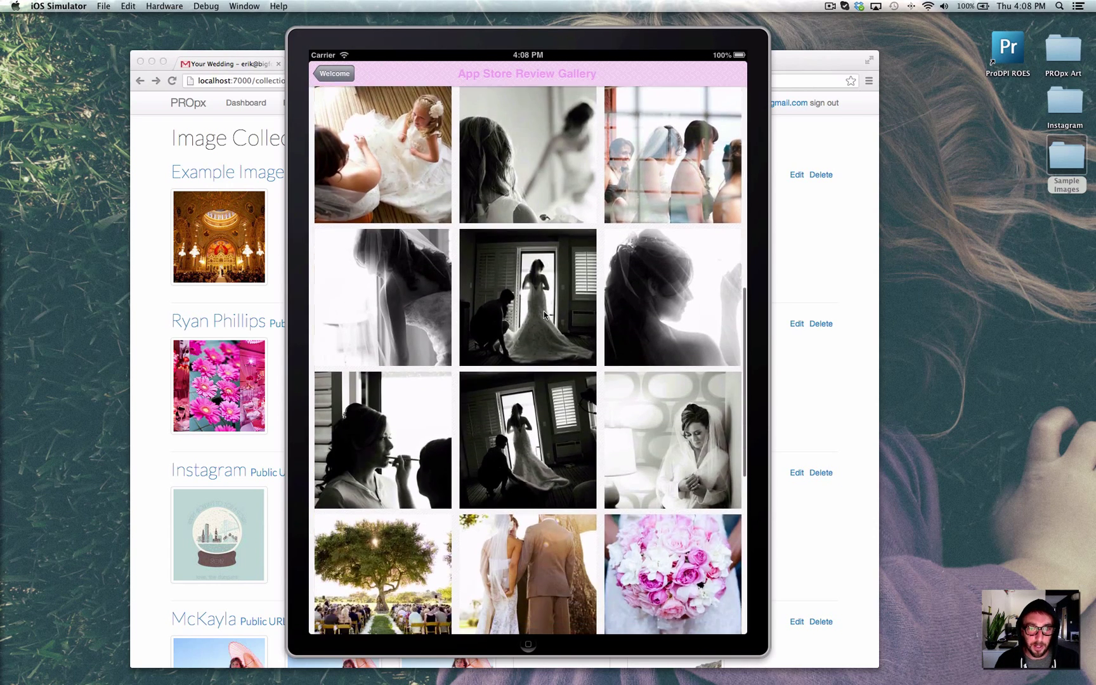
key("super+Left")
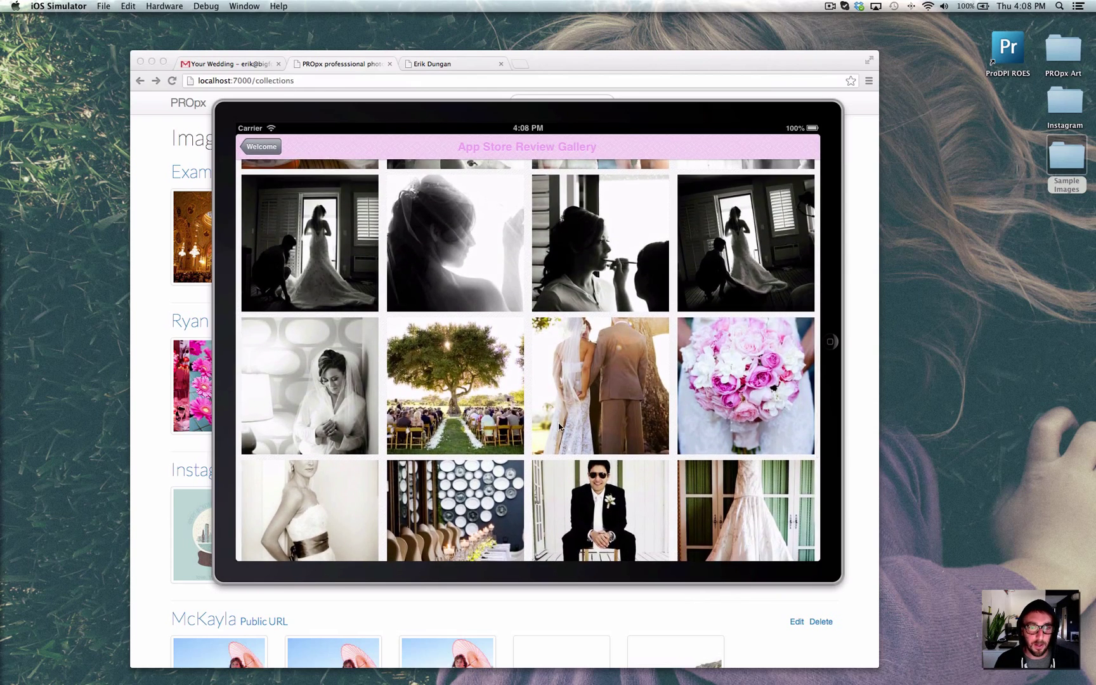
mouse_move(559, 426)
left_mouse_down()
mouse_move(572, 369)
mouse_move(572, 424)
left_mouse_up()
Open the pink bouquet photo, check then cancel its sharing options, return to the grid, and switch to Chrome.
left_click(575, 257)
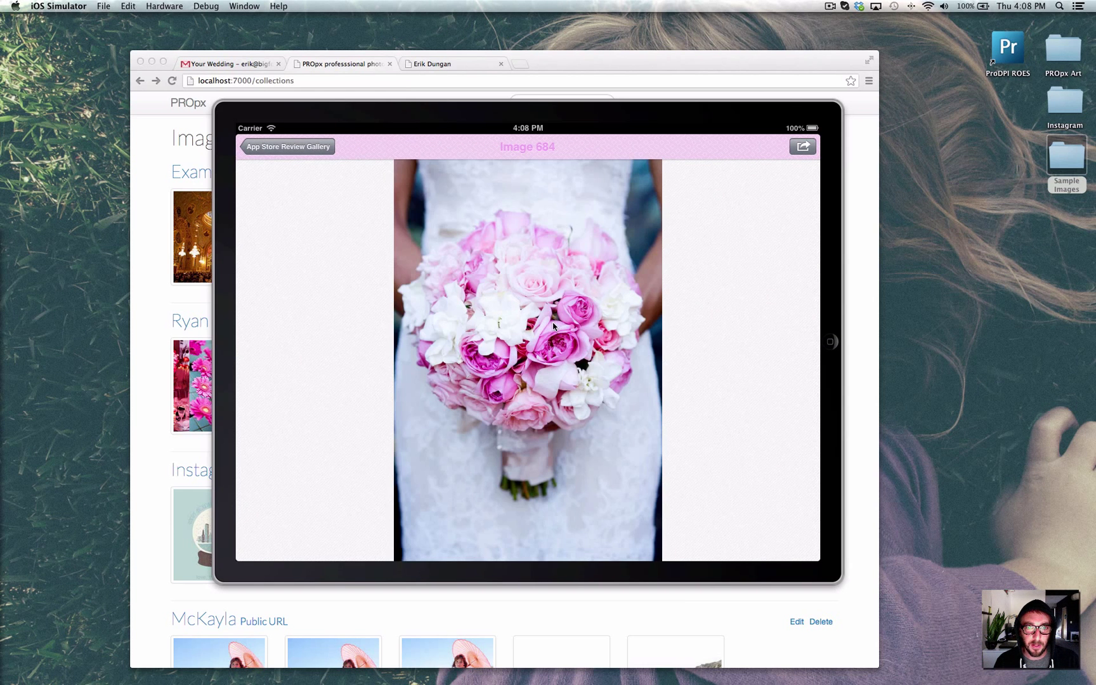
left_click(804, 146)
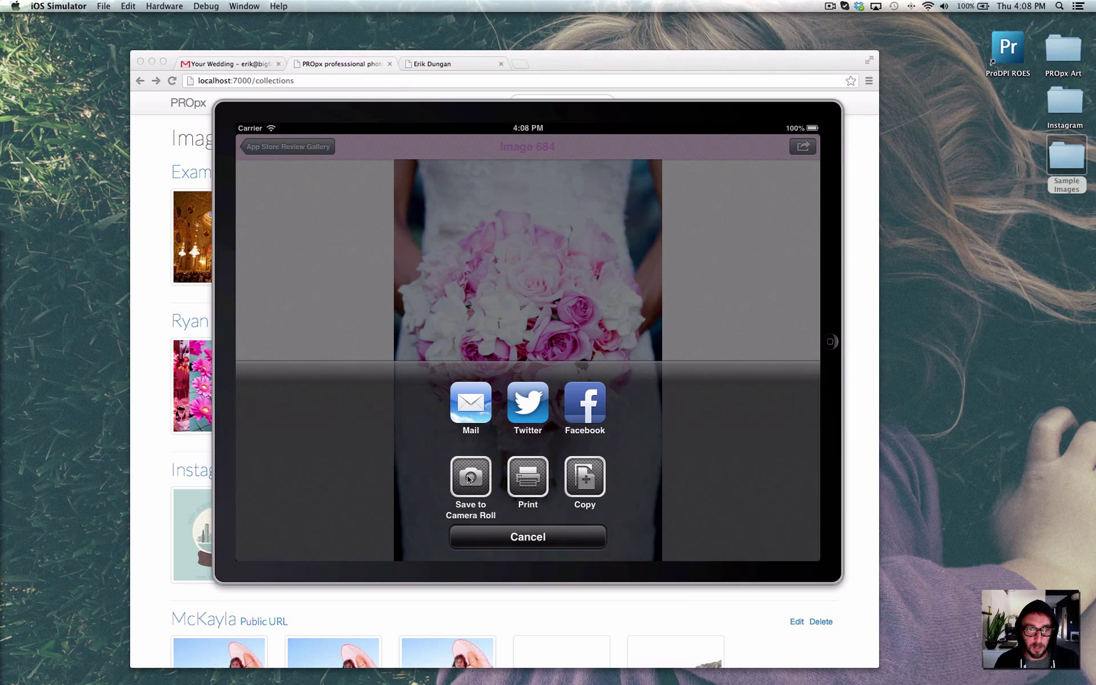
left_click(490, 538)
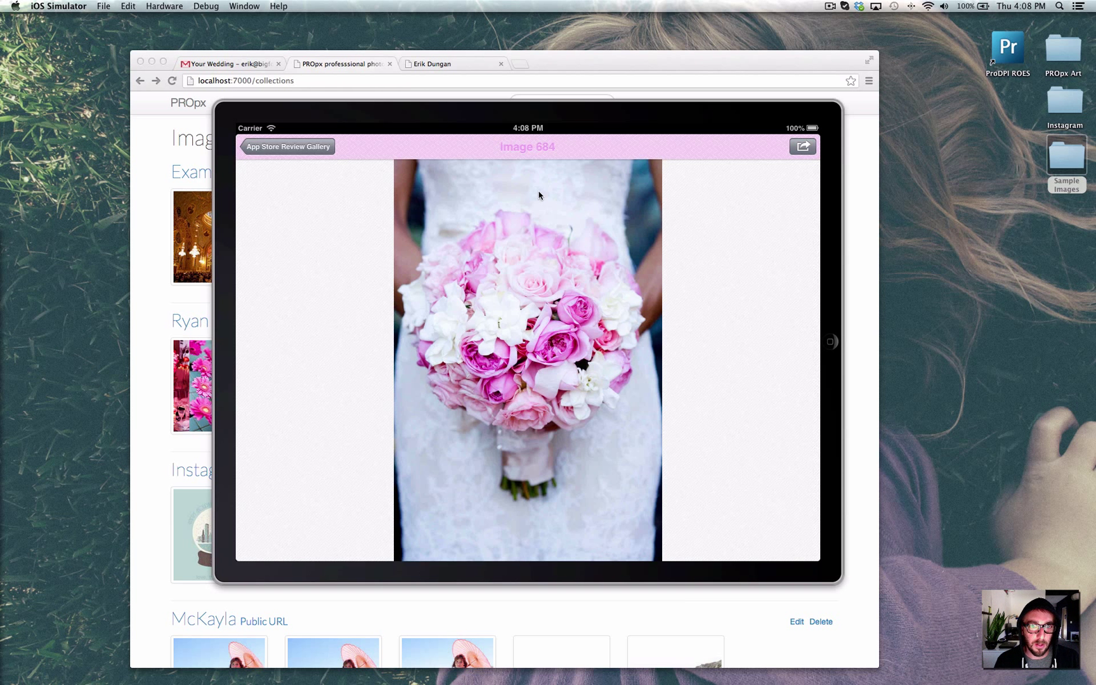
left_click(308, 145)
left_click(155, 150)
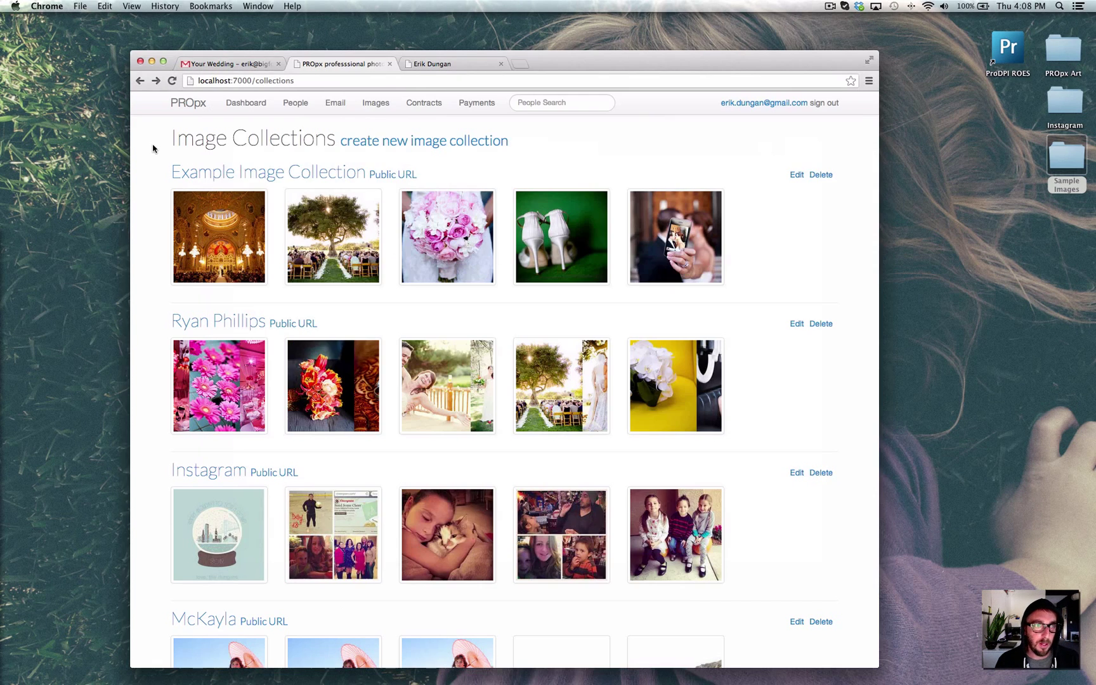
From Contracts, open the contracts/3 public signing page for the unsigned wedding contract.
left_click(424, 105)
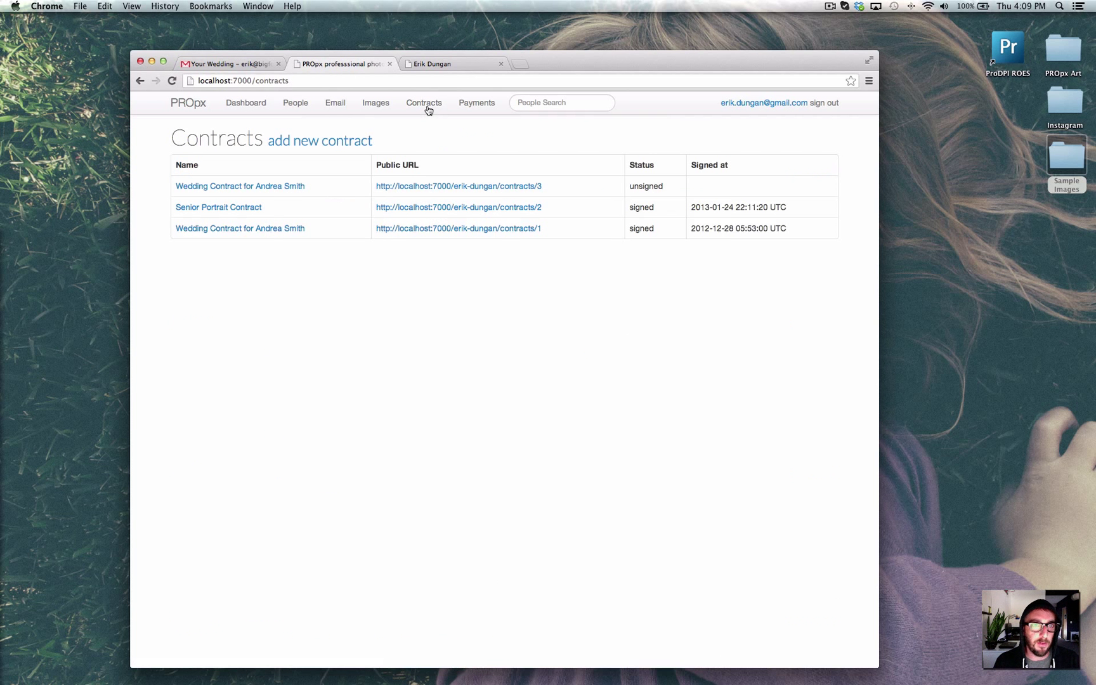
left_click(435, 187)
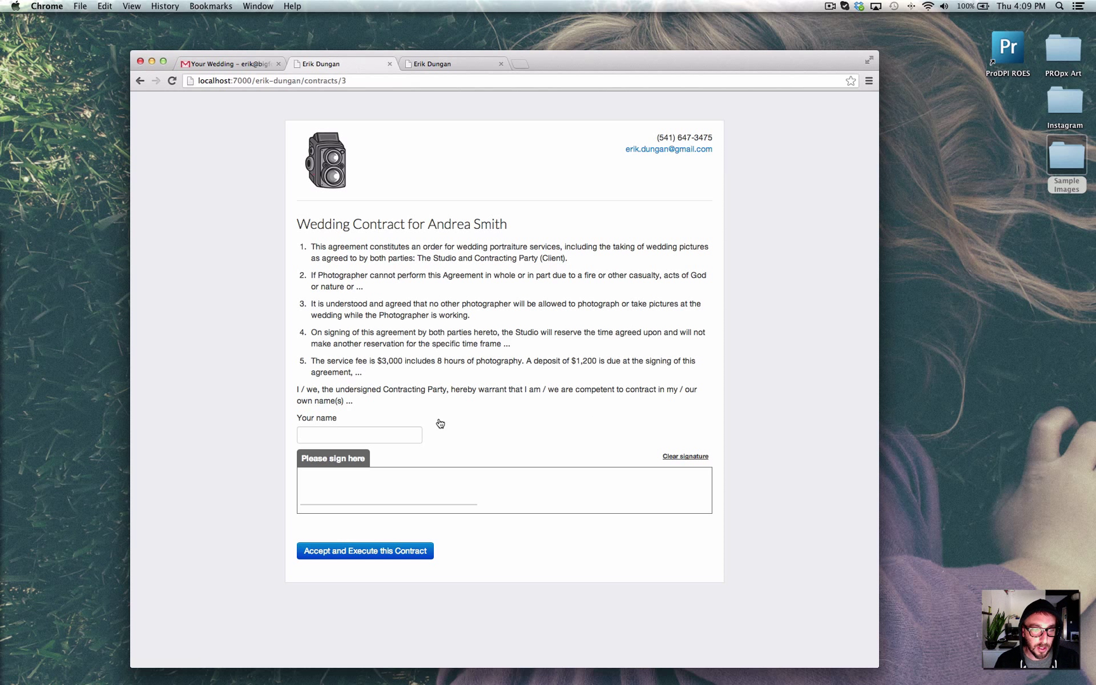
Enter the signer's name, draw a signature in the pad, and accept and execute the contract.
left_click(408, 438)
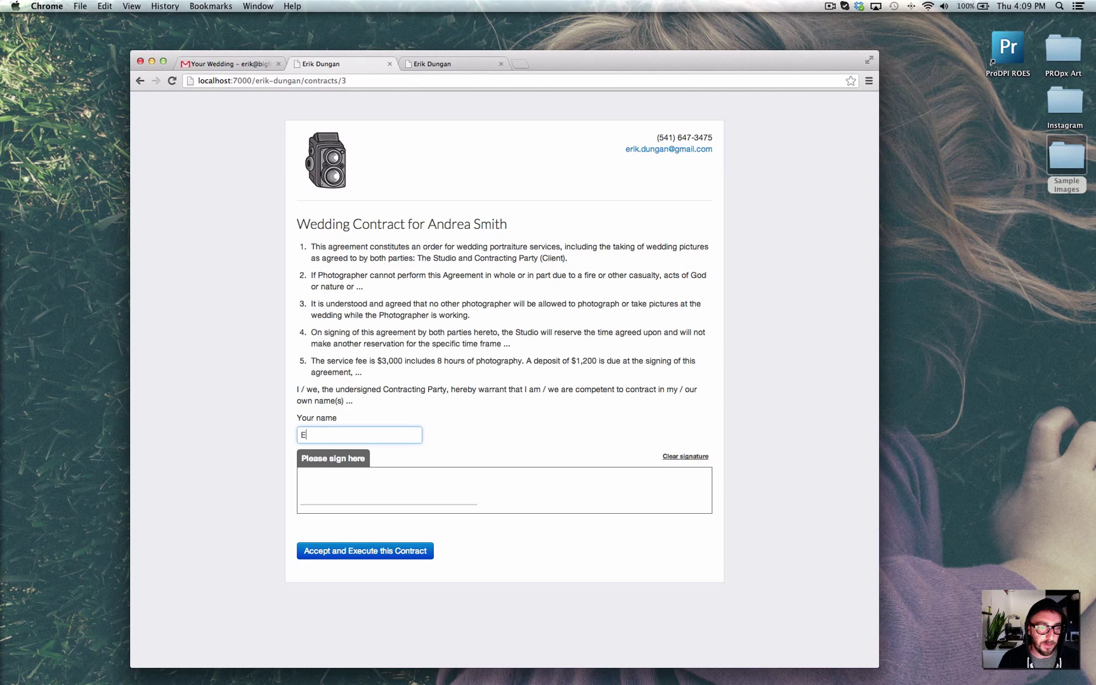
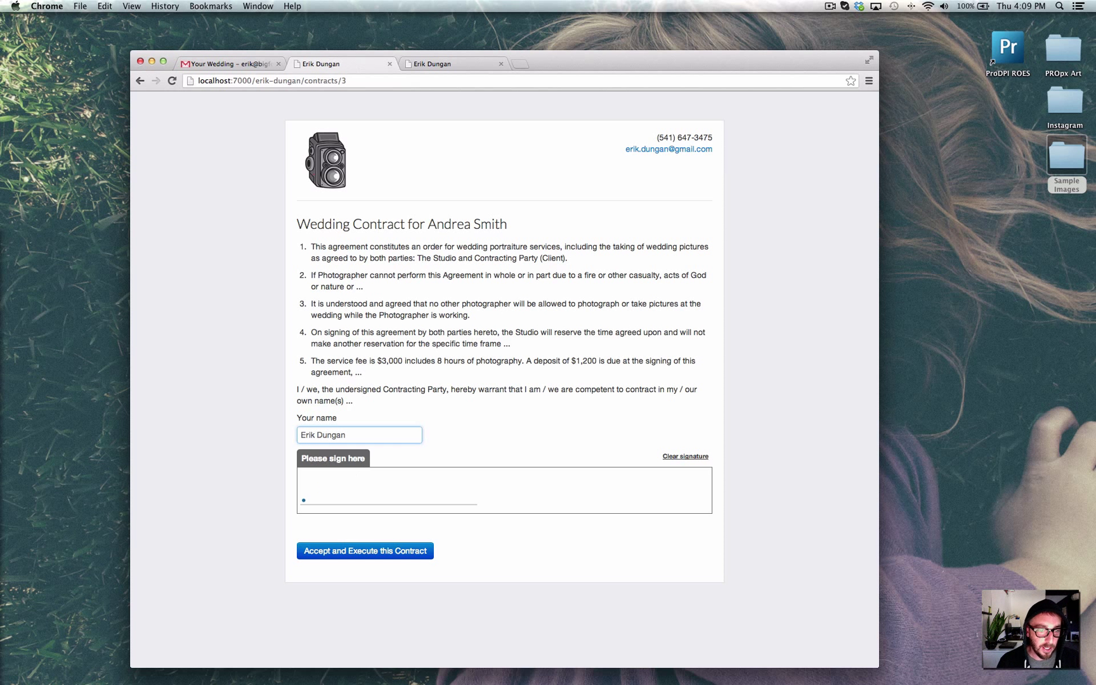
mouse_move(318, 479)
left_mouse_down()
mouse_move(338, 468)
mouse_move(341, 490)
mouse_move(304, 500)
mouse_move(391, 505)
mouse_move(412, 477)
mouse_move(405, 500)
mouse_move(463, 479)
mouse_move(413, 503)
mouse_move(463, 494)
mouse_move(372, 507)
left_mouse_up()
left_click(375, 551)
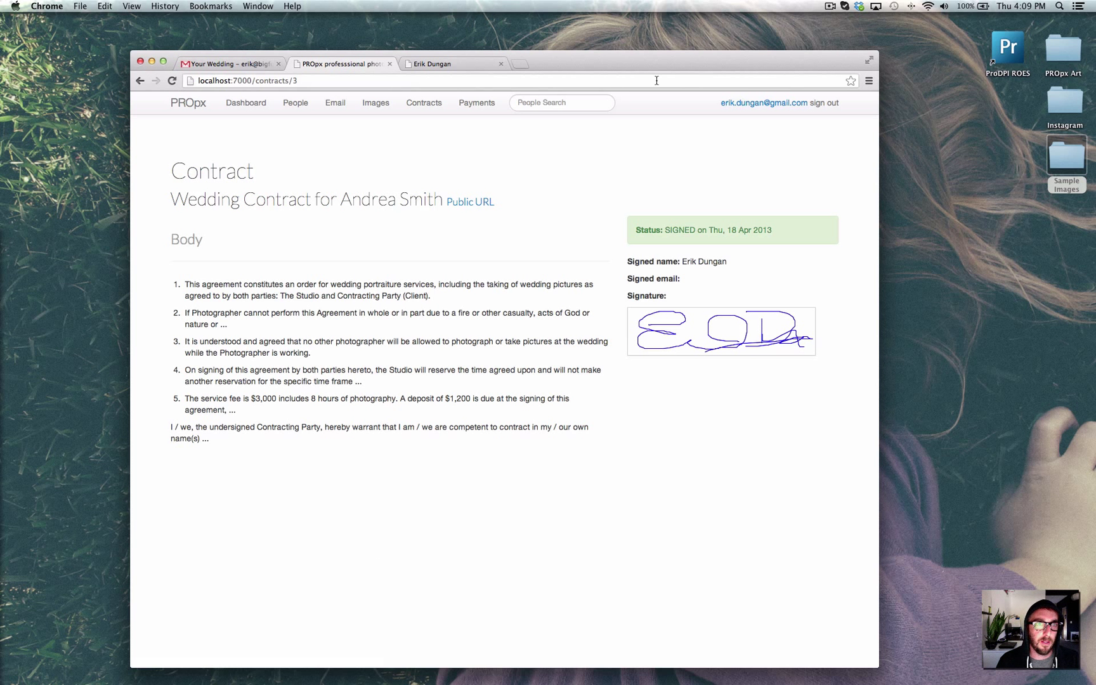
Open the Payments page showing the three $20.00 collection payments from 28 Feb 2013.
left_click(480, 109)
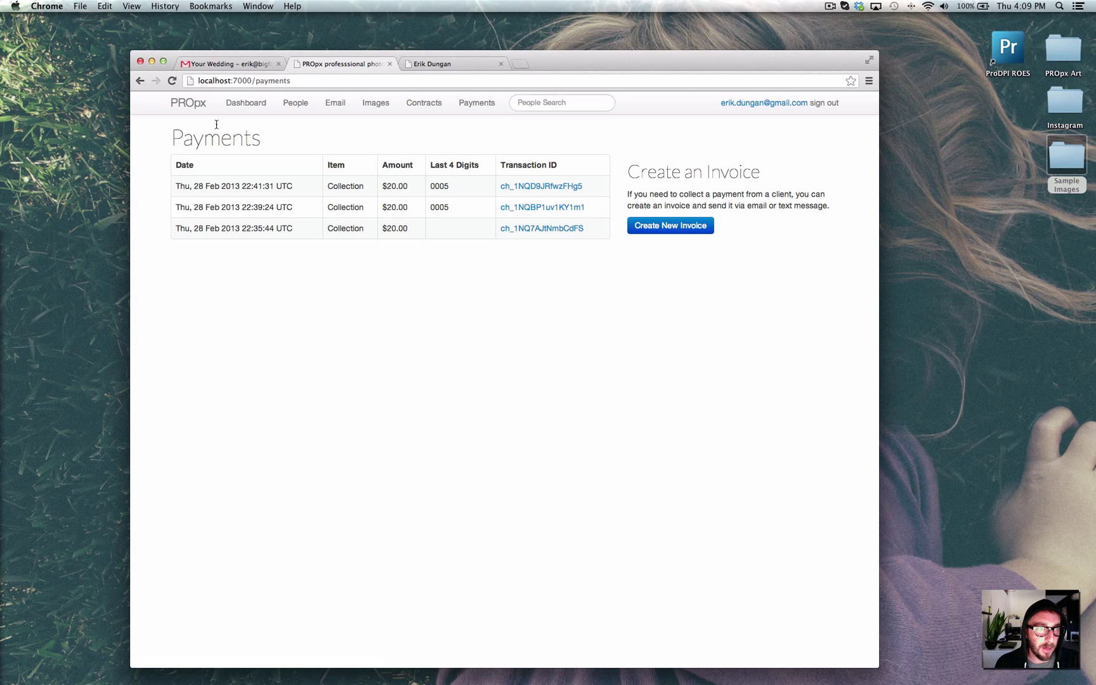
Go back to the PROpx home page with the 'Shoot more. Make more.' banner via the logo.
left_click(175, 107)
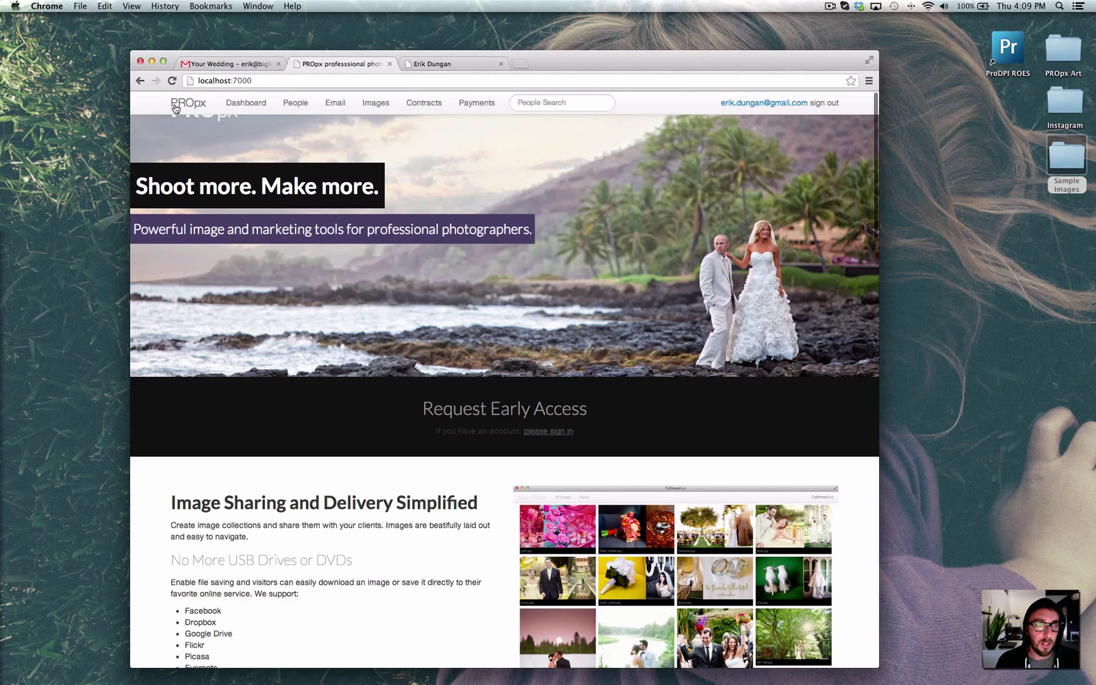